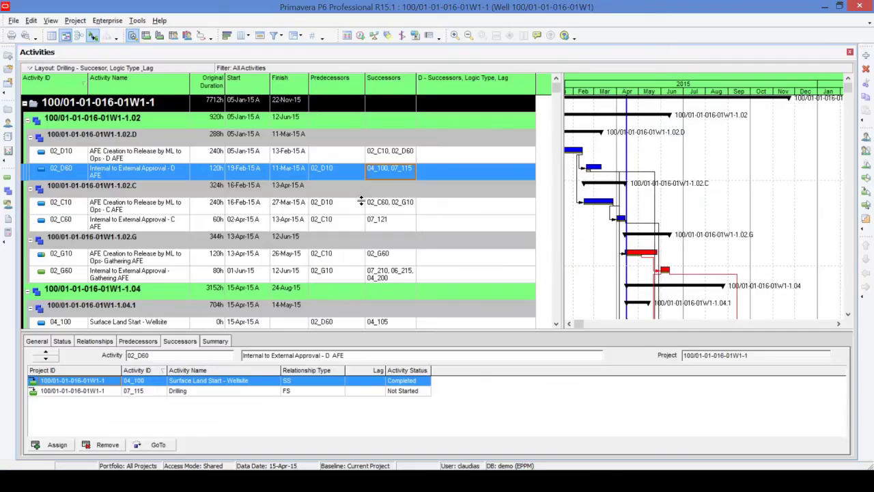
{"action": "left_click", "coordinate": [159, 157]}
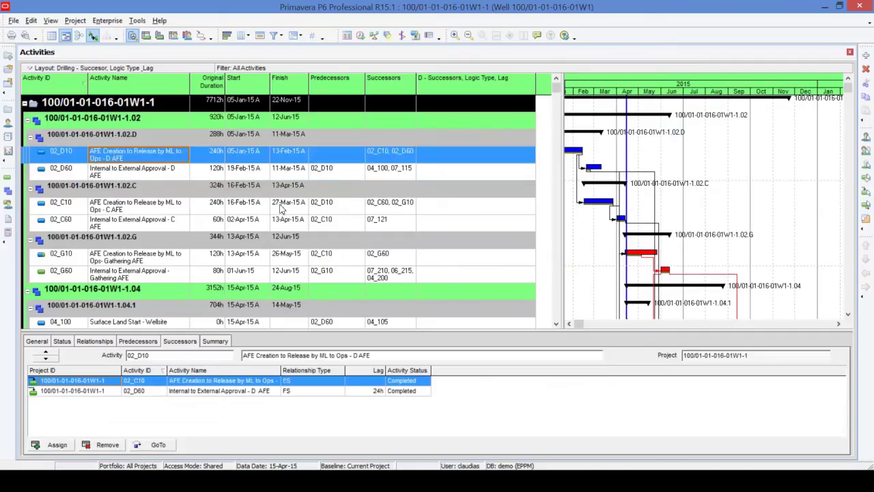
{"action": "scroll", "coordinate": [286, 209], "scroll_direction": "down", "scroll_amount": 2}
{"action": "scroll", "coordinate": [286, 209], "scroll_direction": "up", "scroll_amount": 2}
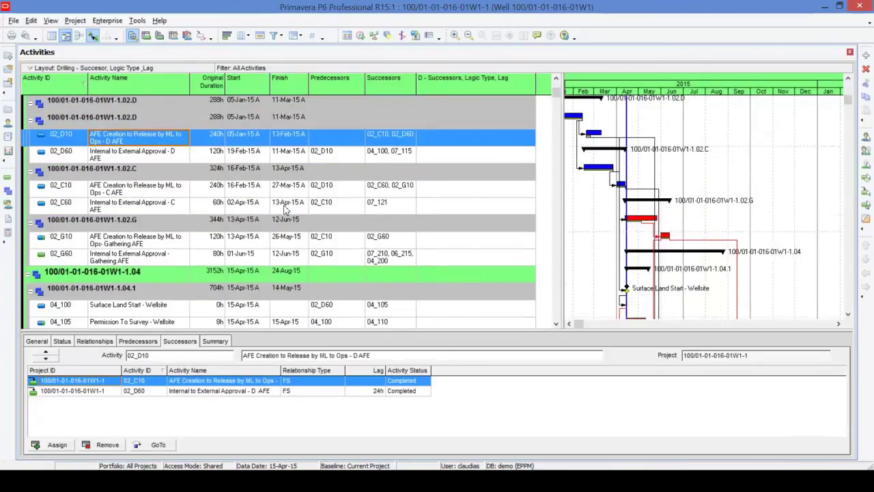
{"action": "left_click", "coordinate": [173, 176]}
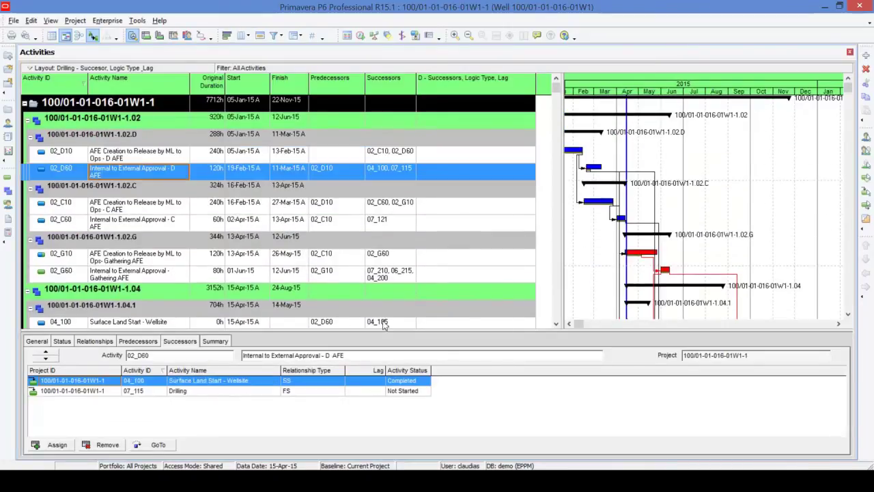
{"action": "scroll", "coordinate": [408, 267], "scroll_direction": "down", "scroll_amount": 1}
{"action": "left_click", "coordinate": [170, 191]}
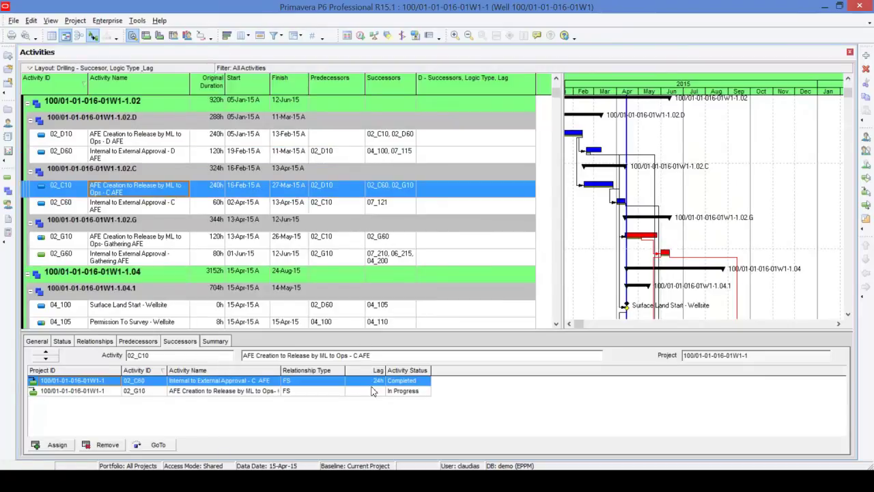
{"action": "scroll", "coordinate": [434, 174], "scroll_direction": "up", "scroll_amount": 1}
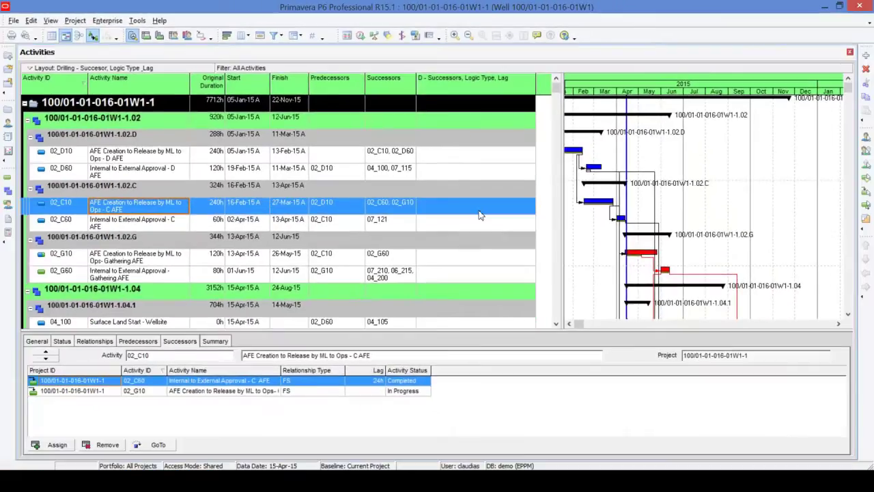
{"action": "scroll", "coordinate": [463, 404], "scroll_direction": "down", "scroll_amount": 2}
{"action": "scroll", "coordinate": [479, 216], "scroll_direction": "down", "scroll_amount": 8}
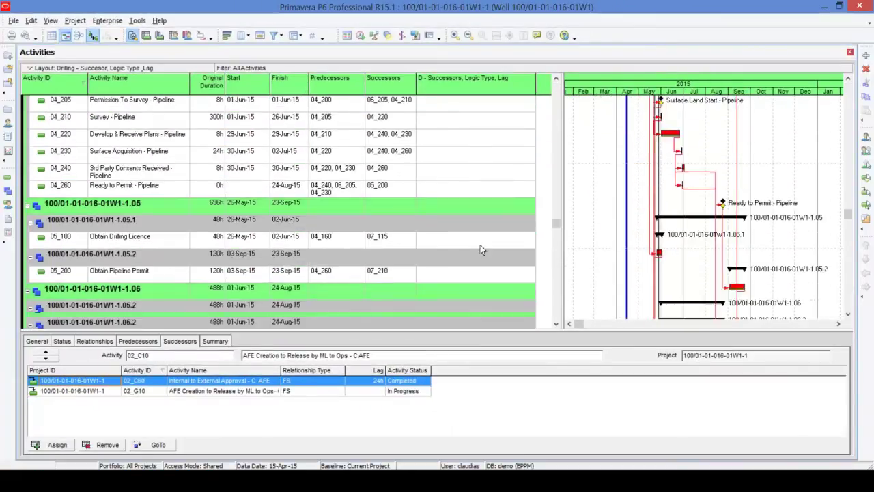
{"action": "scroll", "coordinate": [481, 250], "scroll_direction": "up", "scroll_amount": 4}
{"action": "scroll", "coordinate": [481, 249], "scroll_direction": "up", "scroll_amount": 5}
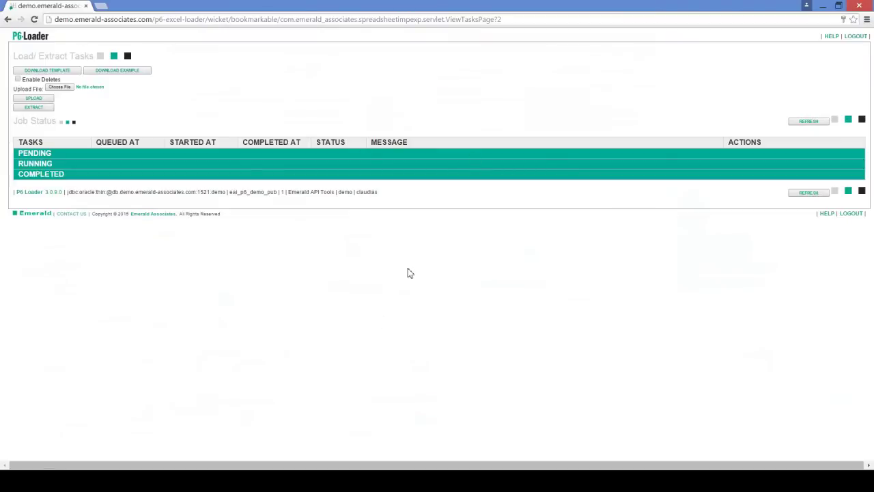
Begin a new P6 extraction, tick the Activity module and expand the Projects list
{"action": "left_click", "coordinate": [45, 109]}
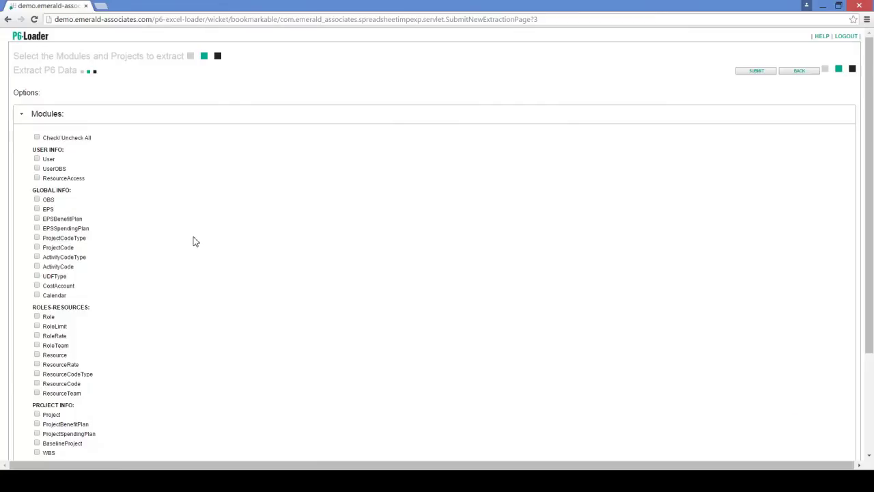
{"action": "scroll", "coordinate": [194, 241], "scroll_direction": "down", "scroll_amount": 3}
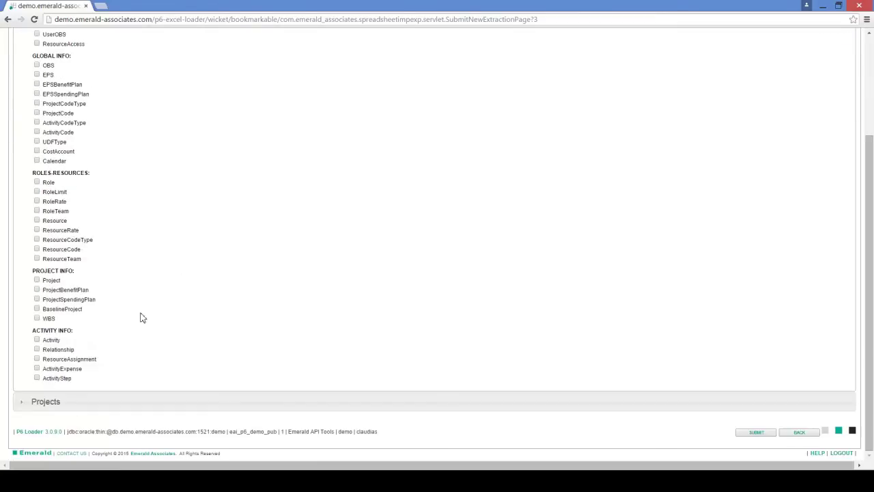
{"action": "left_click", "coordinate": [38, 341]}
{"action": "left_click", "coordinate": [23, 406]}
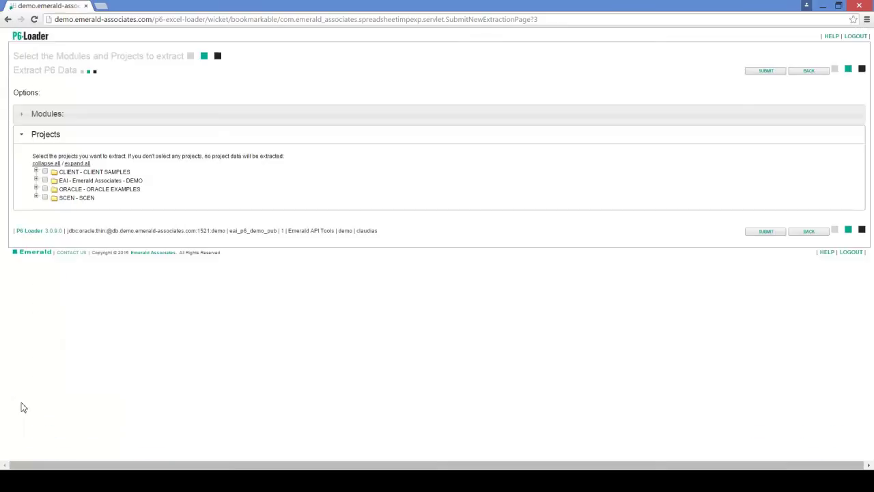
Drill down through EAI > EAI-Dept > Drilling > Foothills > Facility 2, tick Wells, and submit the extraction
{"action": "left_click", "coordinate": [37, 181]}
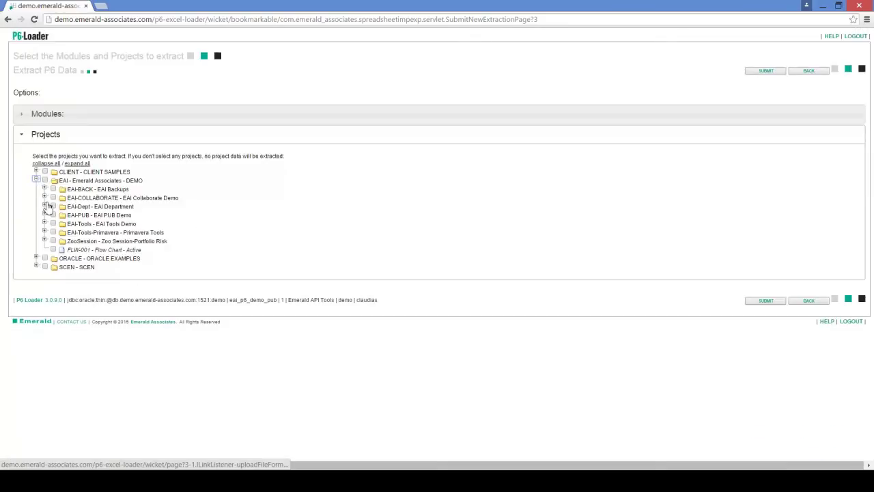
{"action": "left_click", "coordinate": [44, 206]}
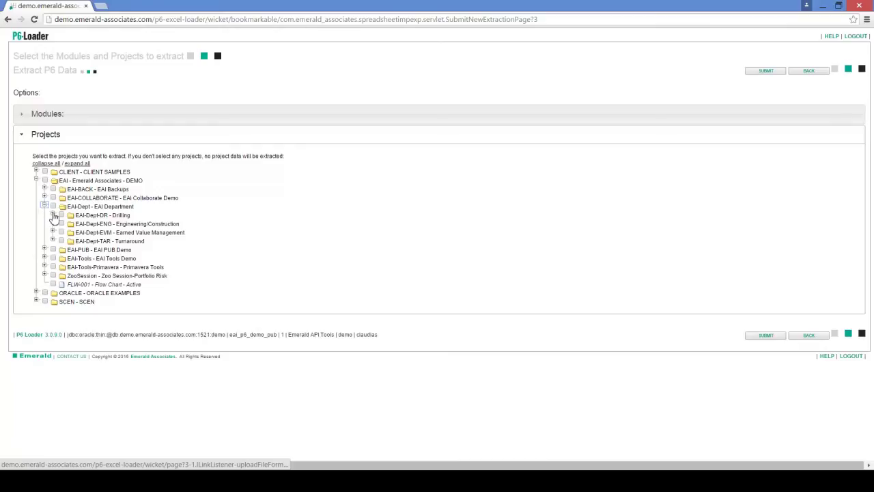
{"action": "left_click", "coordinate": [53, 215]}
{"action": "left_click", "coordinate": [60, 223]}
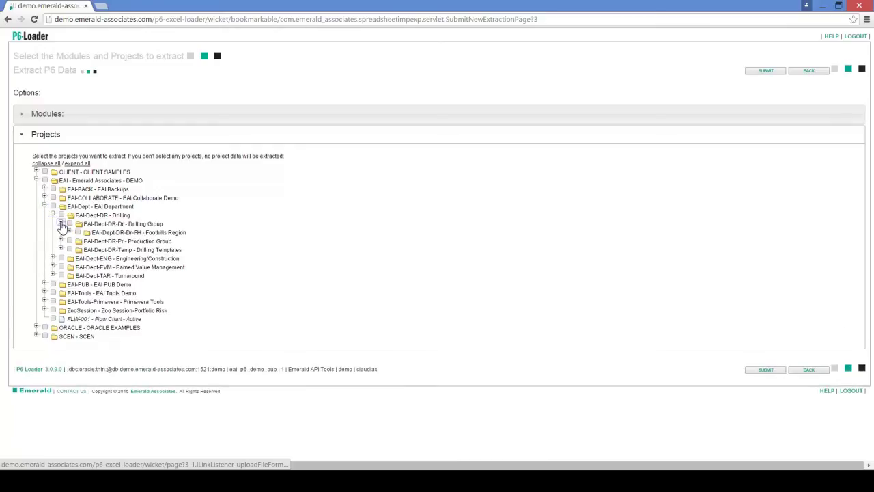
{"action": "left_click", "coordinate": [69, 233]}
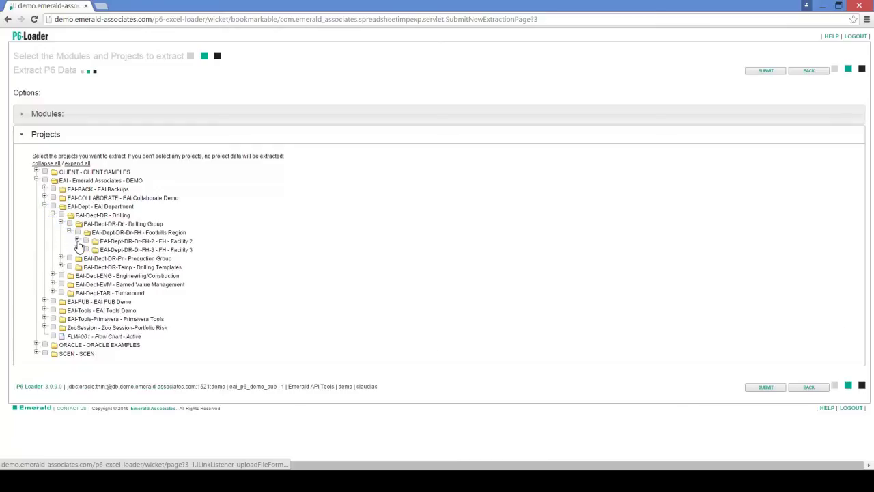
{"action": "left_click", "coordinate": [77, 241]}
{"action": "left_click", "coordinate": [94, 258]}
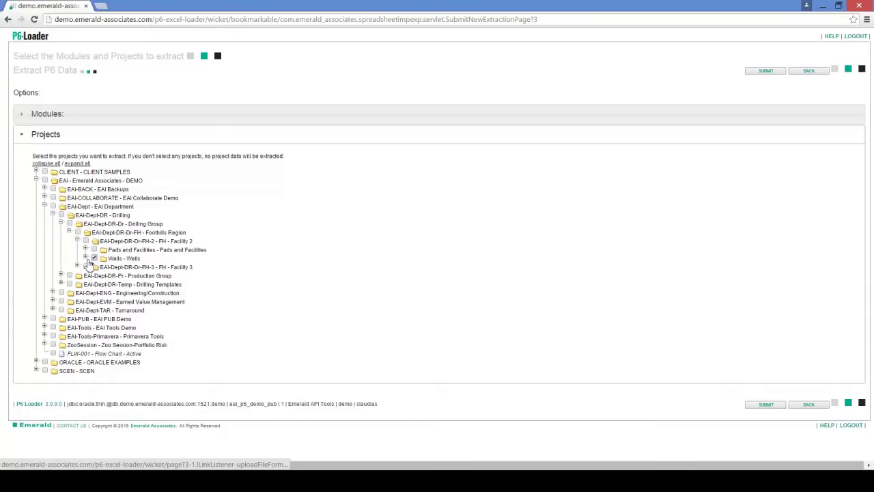
{"action": "left_click", "coordinate": [85, 258]}
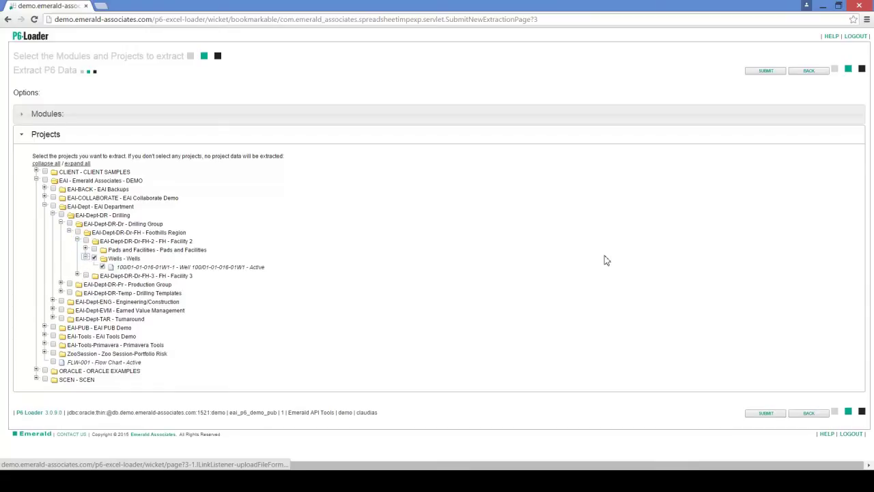
{"action": "left_click", "coordinate": [770, 72]}
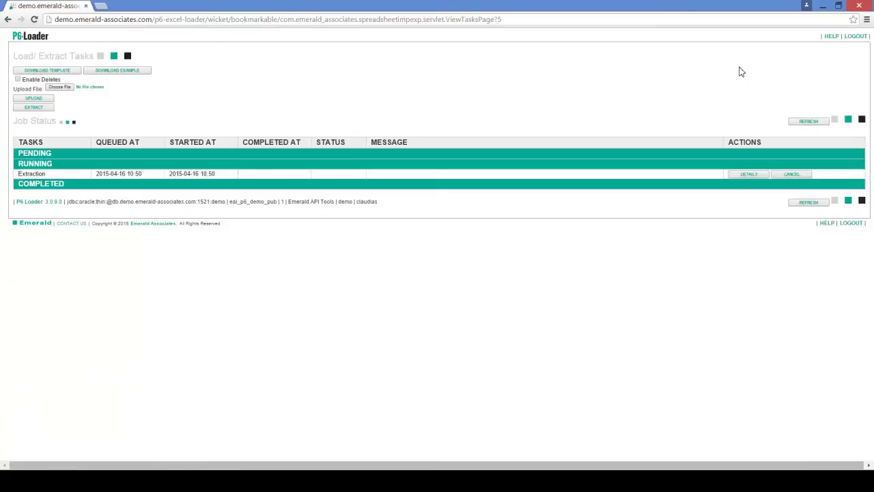
Refresh until the extraction job reaches 100%, then review and close its task details
{"action": "left_click", "coordinate": [809, 127]}
{"action": "left_click", "coordinate": [808, 123]}
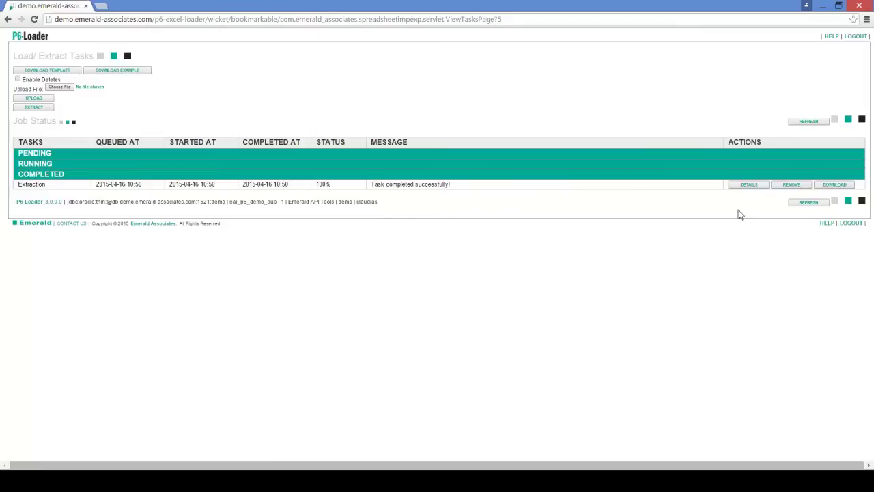
{"action": "left_click", "coordinate": [749, 188]}
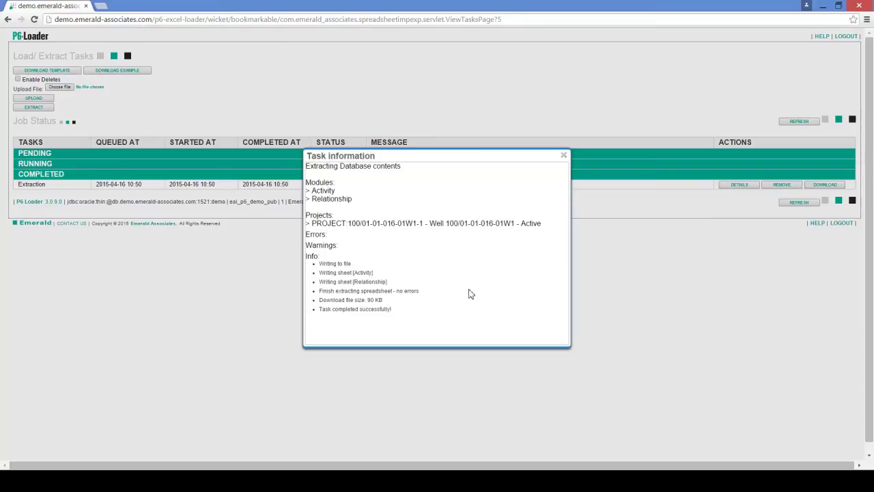
{"action": "left_click", "coordinate": [564, 156]}
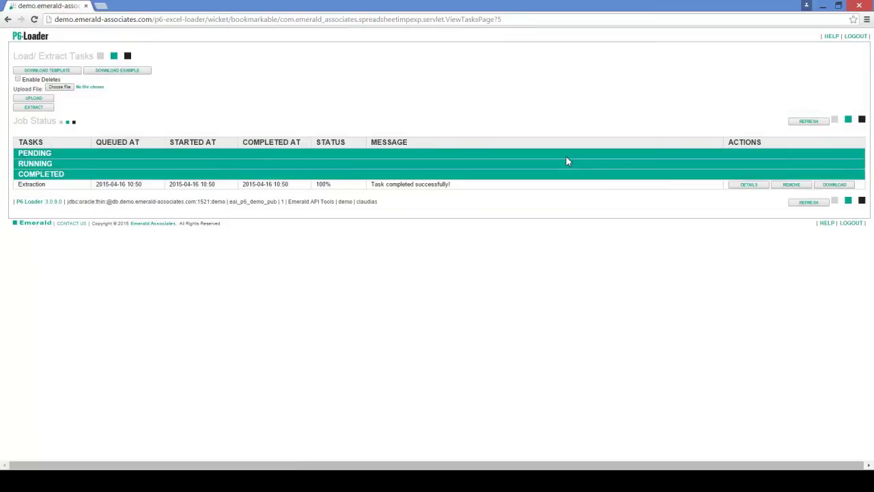
Download the extracted workbook, open it in Excel, autofit the StartDate and FinishDate columns, and enable editing
{"action": "left_click", "coordinate": [834, 186]}
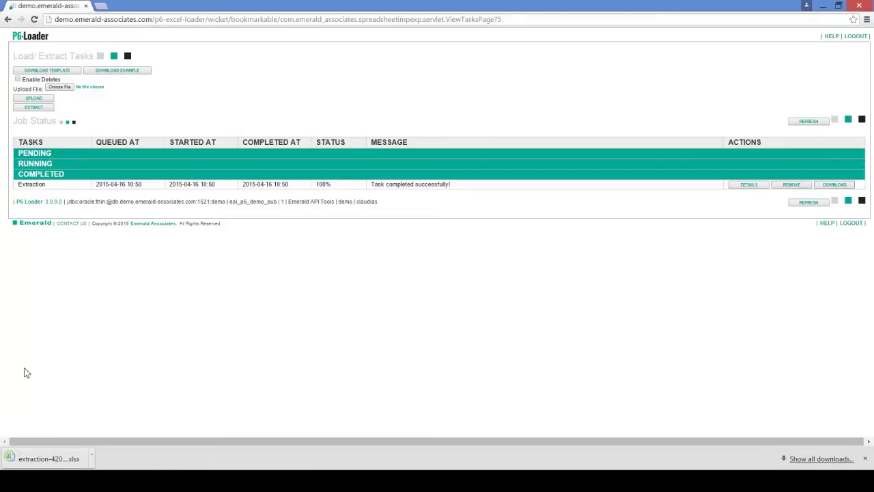
{"action": "left_click", "coordinate": [74, 457]}
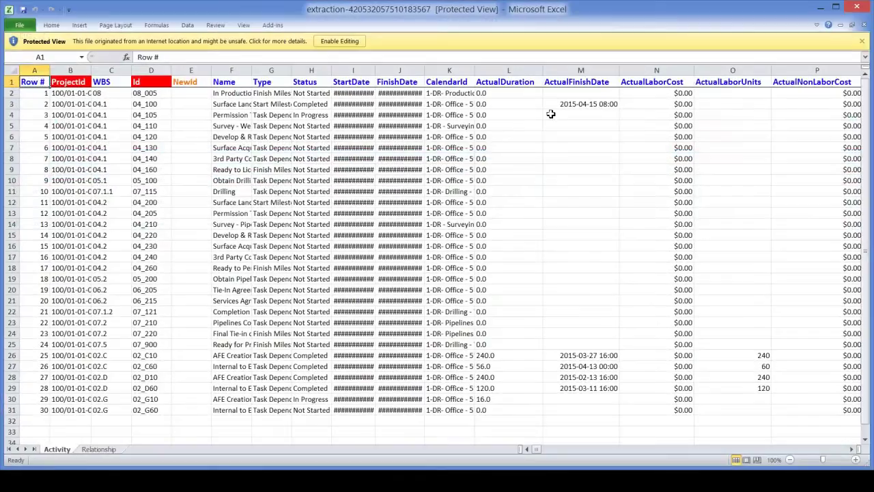
{"action": "left_click", "coordinate": [581, 170]}
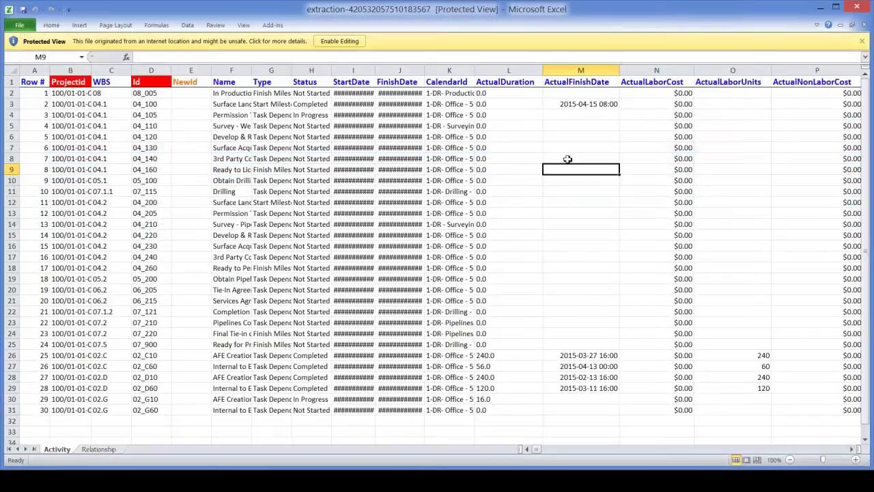
{"action": "left_click_drag", "start_coordinate": [367, 70], "coordinate": [401, 70]}
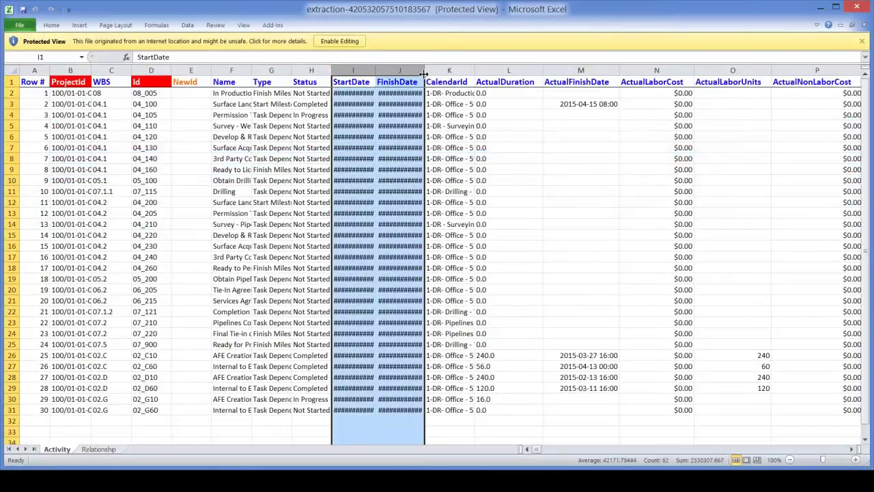
{"action": "double_click", "coordinate": [425, 71]}
{"action": "left_click", "coordinate": [339, 41]}
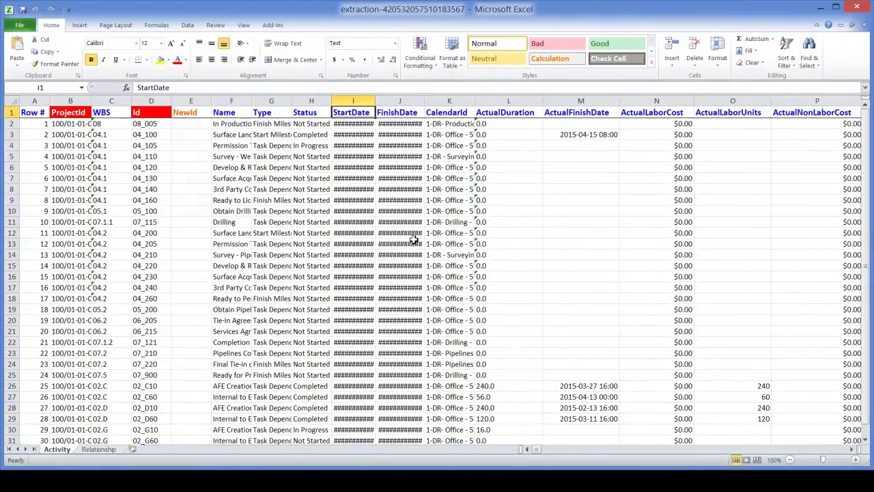
Autofit the StartDate, FinishDate and Name columns on the Activity sheet
{"action": "left_click_drag", "start_coordinate": [352, 101], "coordinate": [399, 101]}
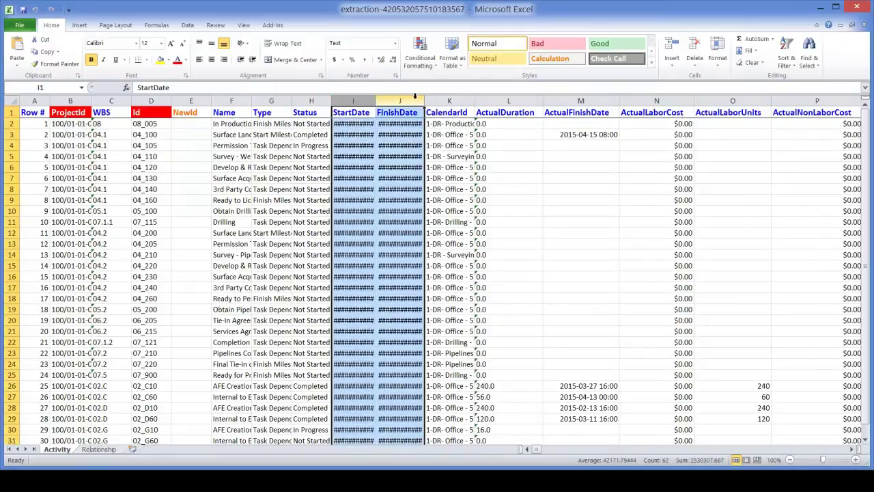
{"action": "double_click", "coordinate": [424, 101]}
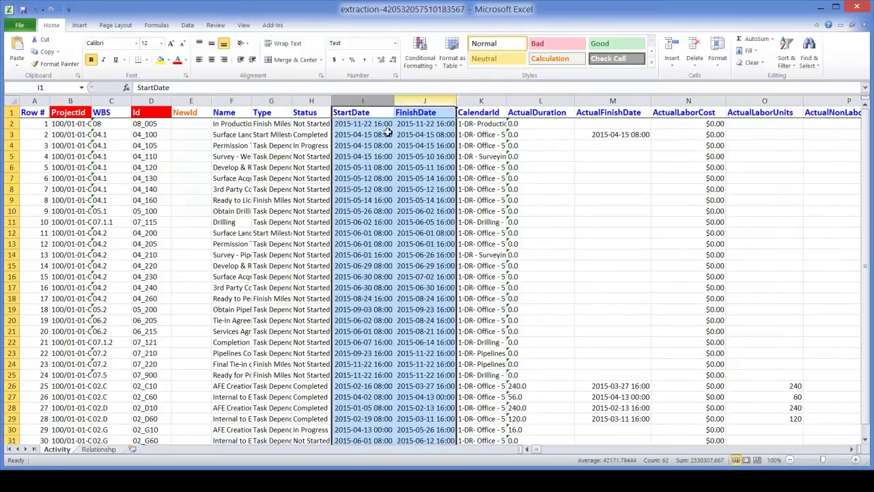
{"action": "left_click", "coordinate": [274, 199]}
{"action": "double_click", "coordinate": [252, 101]}
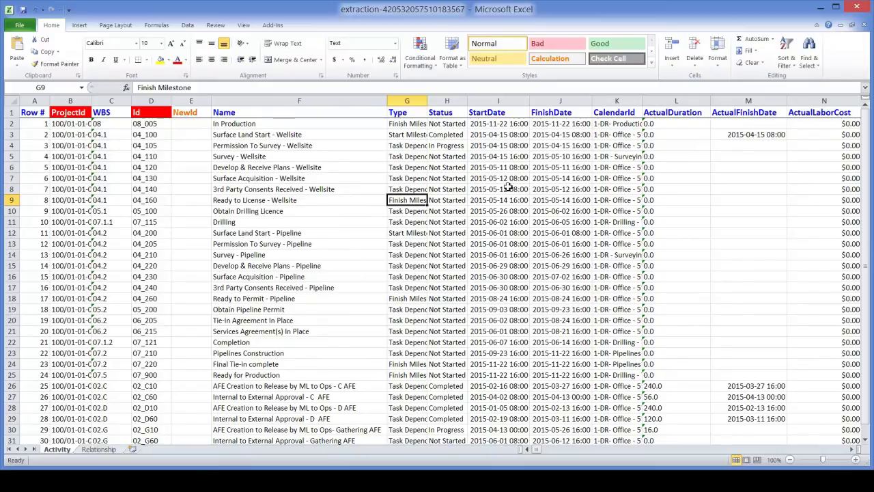
{"action": "mouse_move", "coordinate": [537, 452]}
{"action": "left_mouse_down"}
{"action": "mouse_move", "coordinate": [566, 450]}
{"action": "mouse_move", "coordinate": [537, 452]}
{"action": "left_mouse_up"}
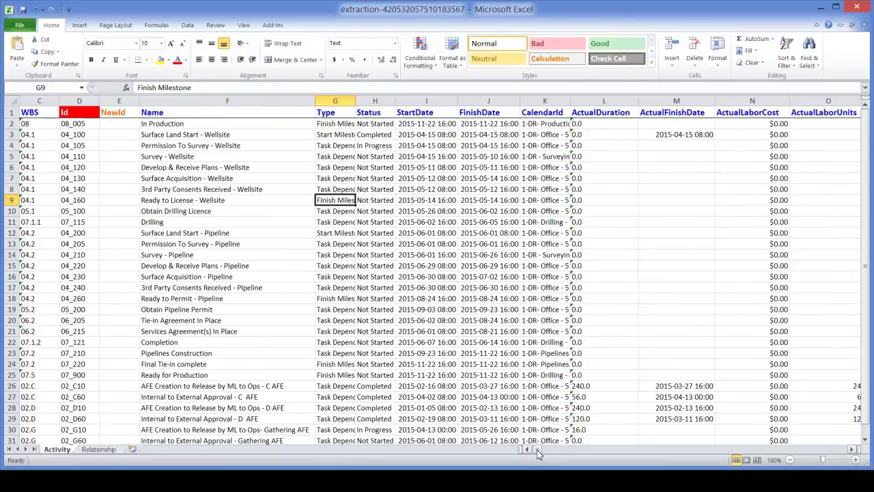
On the Relationship sheet, autofit the Type column and the Lag column
{"action": "left_click", "coordinate": [99, 449]}
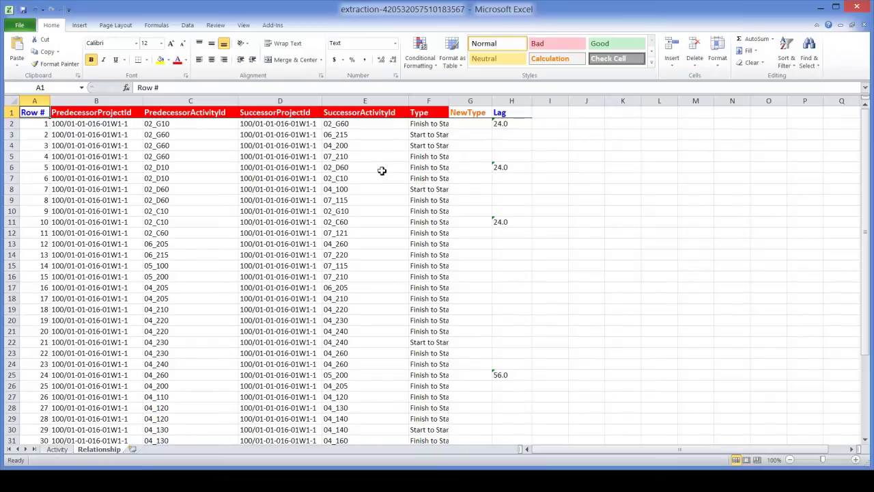
{"action": "double_click", "coordinate": [449, 100]}
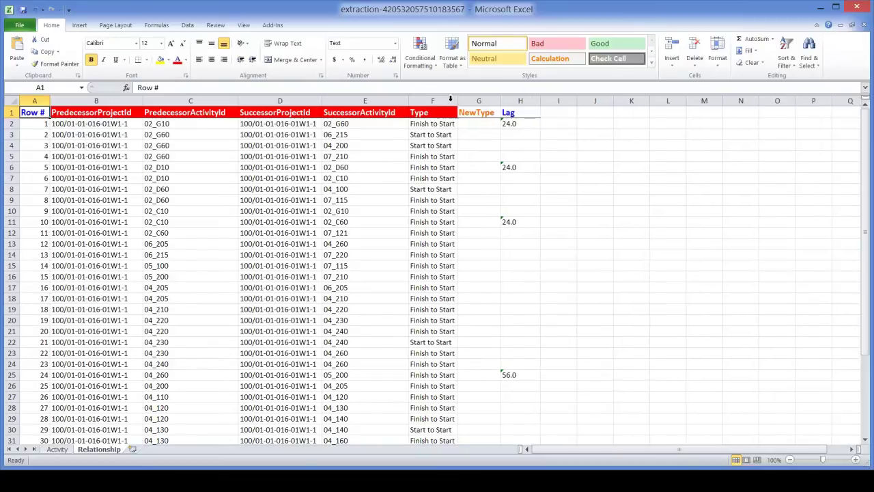
{"action": "double_click", "coordinate": [540, 101]}
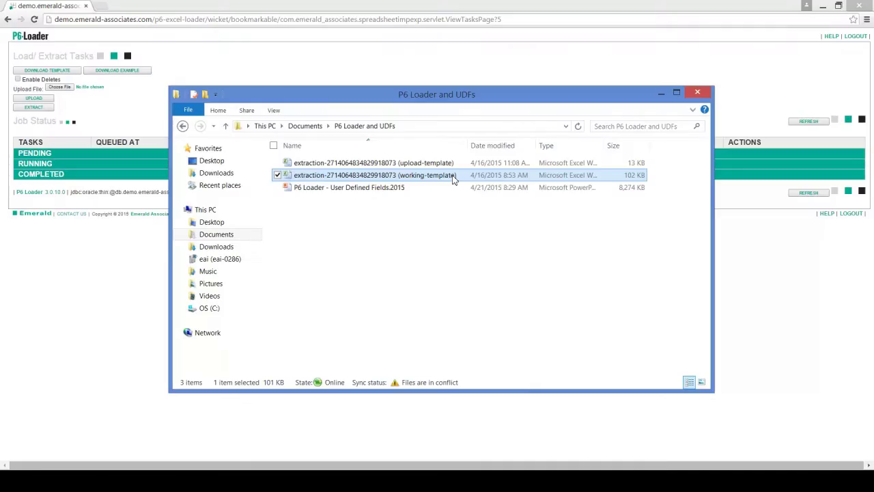
Open the working-template workbook and inspect the VLOOKUP in FG2 and the concatenation formula in Relationship I2
{"action": "double_click", "coordinate": [452, 175]}
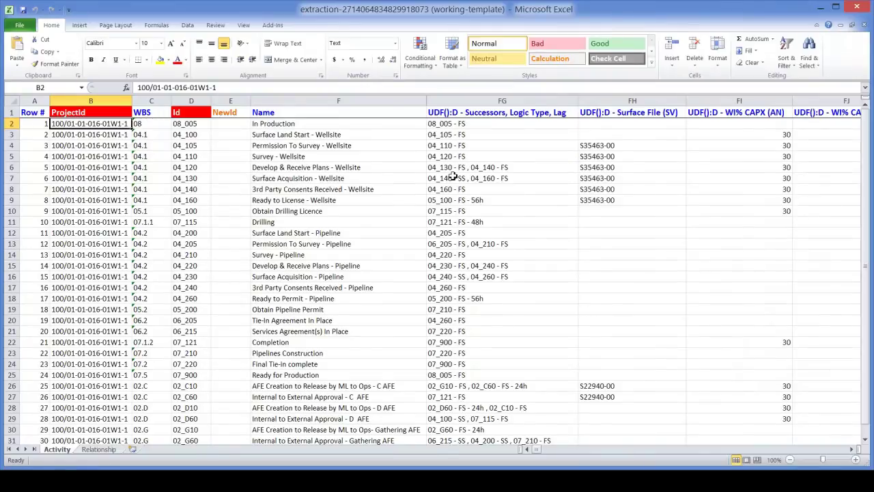
{"action": "left_click", "coordinate": [476, 123]}
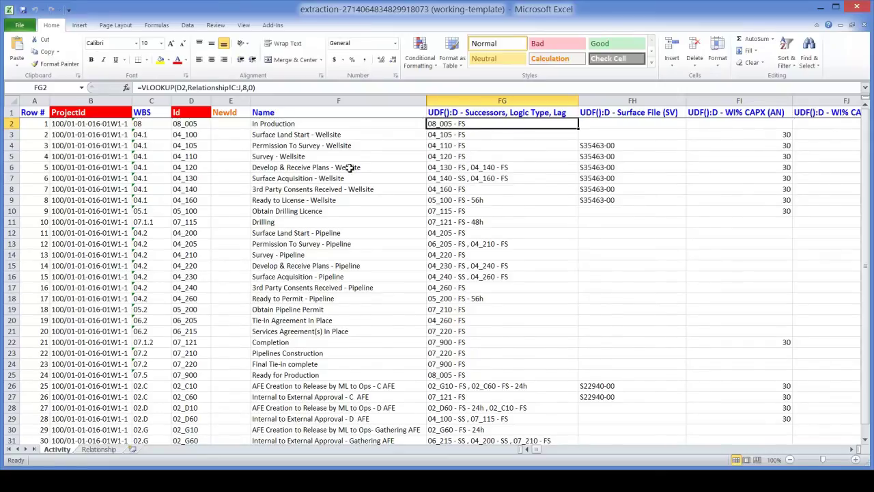
{"action": "left_click", "coordinate": [108, 450]}
{"action": "left_click", "coordinate": [556, 125]}
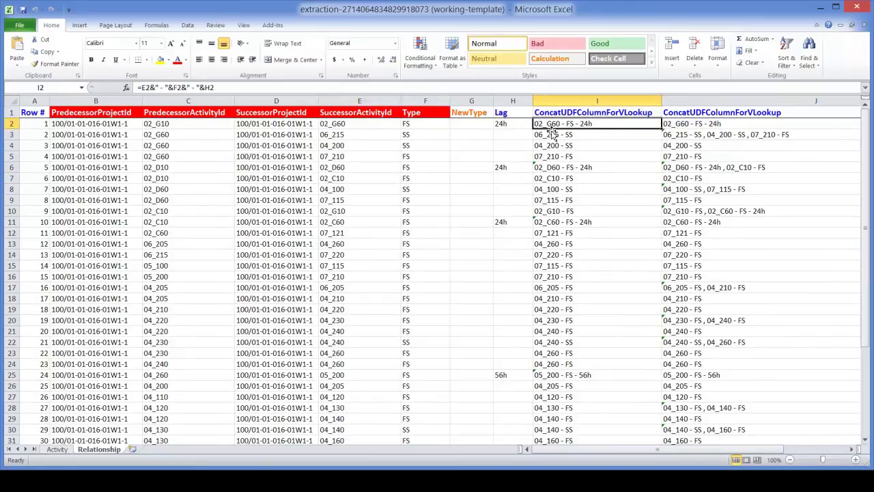
{"action": "key", "text": "alt+Tab"}
Open the upload-template workbook and check the Successors, Logic Type, Lag values starting at F2
{"action": "left_click", "coordinate": [427, 166]}
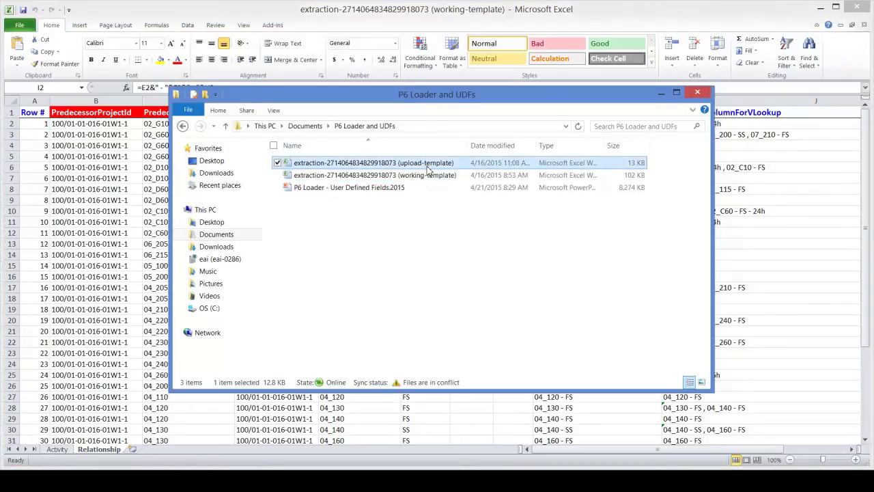
{"action": "double_click", "coordinate": [427, 166]}
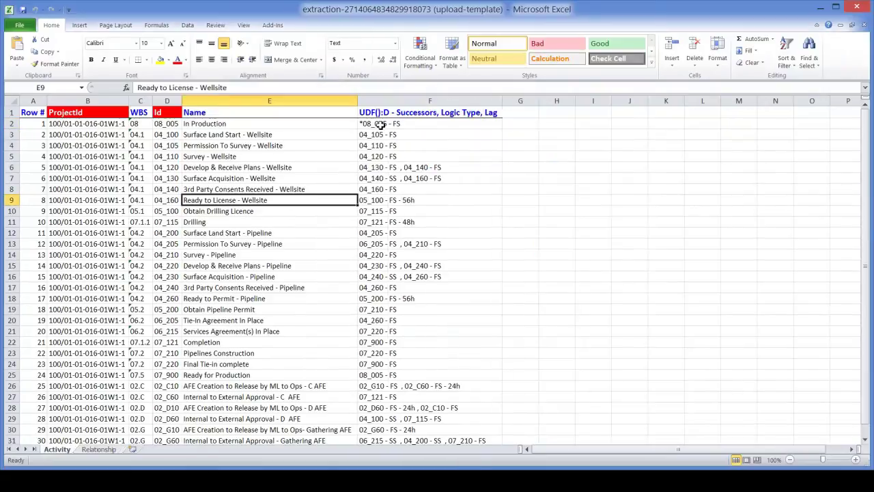
{"action": "left_click", "coordinate": [409, 123]}
{"action": "left_click_drag", "start_coordinate": [396, 100], "coordinate": [319, 103]}
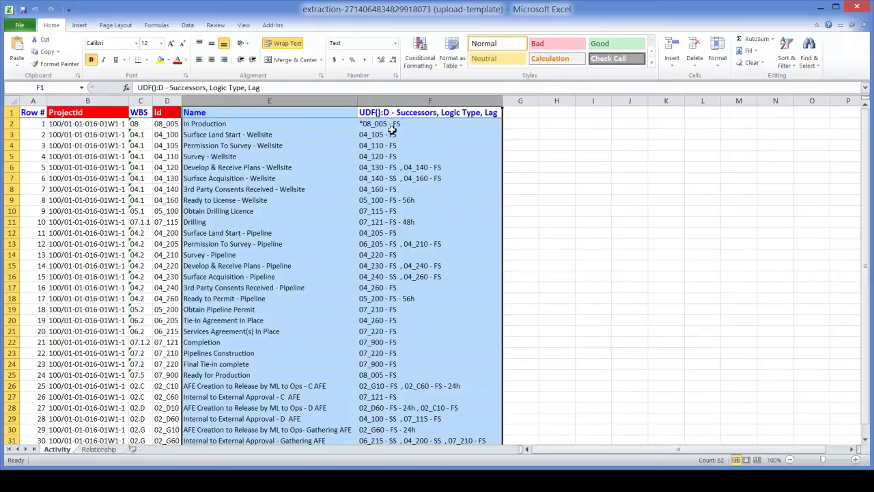
{"action": "key", "text": "alt+Tab"}
{"action": "key", "text": "alt+Tab"}
{"action": "key", "text": "alt+Tab"}
{"action": "key", "text": "alt+Tab"}
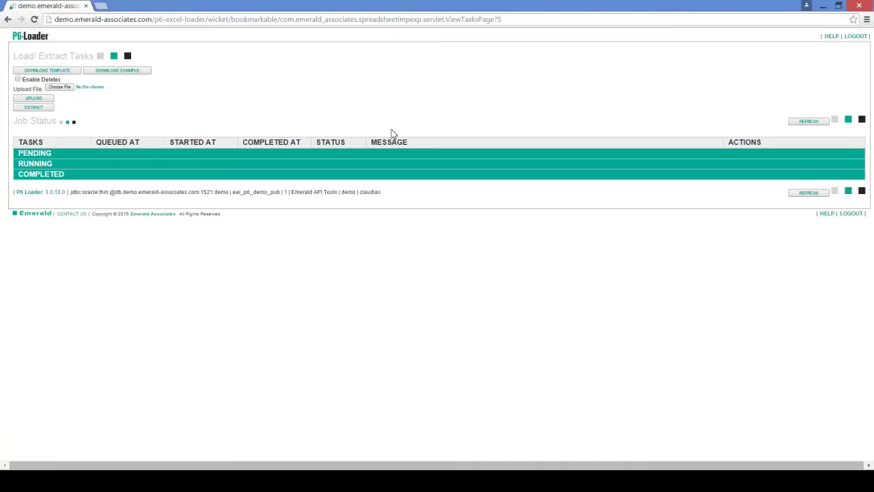
Choose the upload-template workbook and upload it to P6
{"action": "left_click", "coordinate": [67, 89]}
{"action": "left_click", "coordinate": [230, 80]}
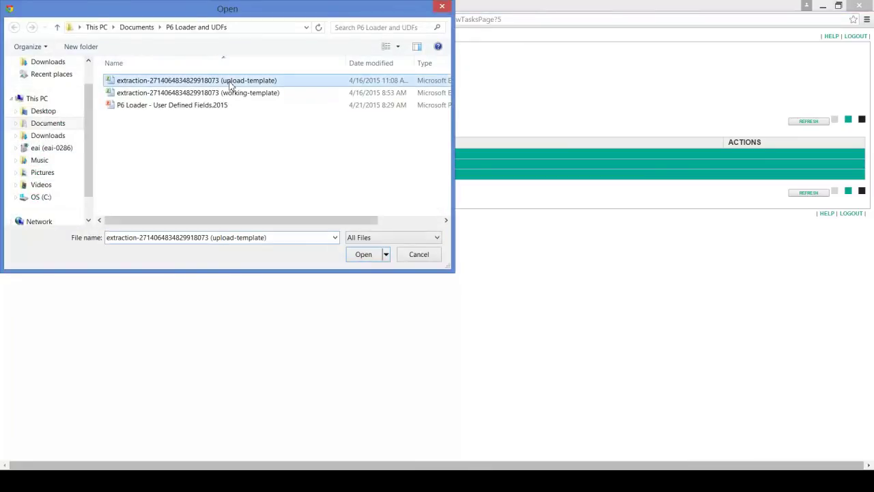
{"action": "left_click", "coordinate": [370, 258]}
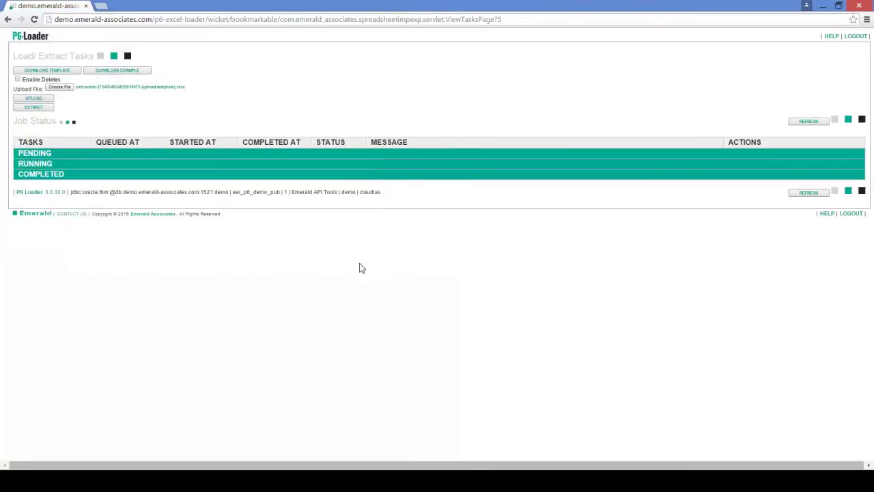
{"action": "left_click", "coordinate": [35, 99]}
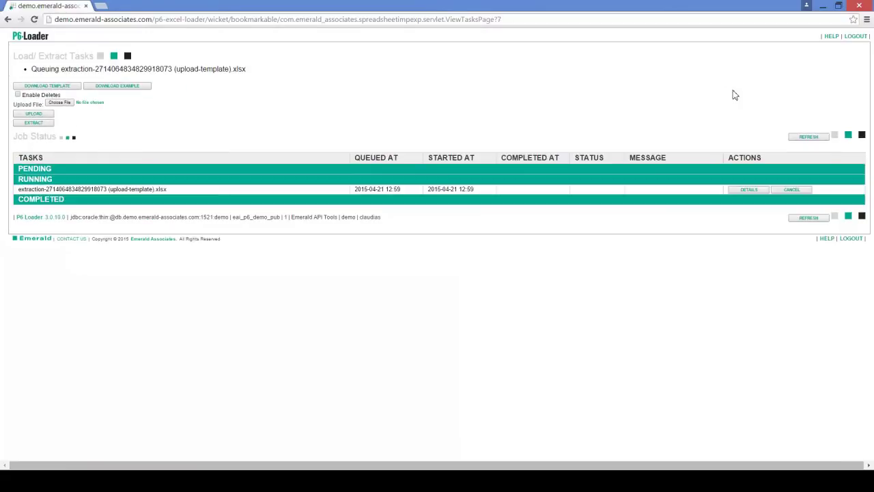
Refresh until the load task completes at 100%, then open its details
{"action": "left_click", "coordinate": [810, 138]}
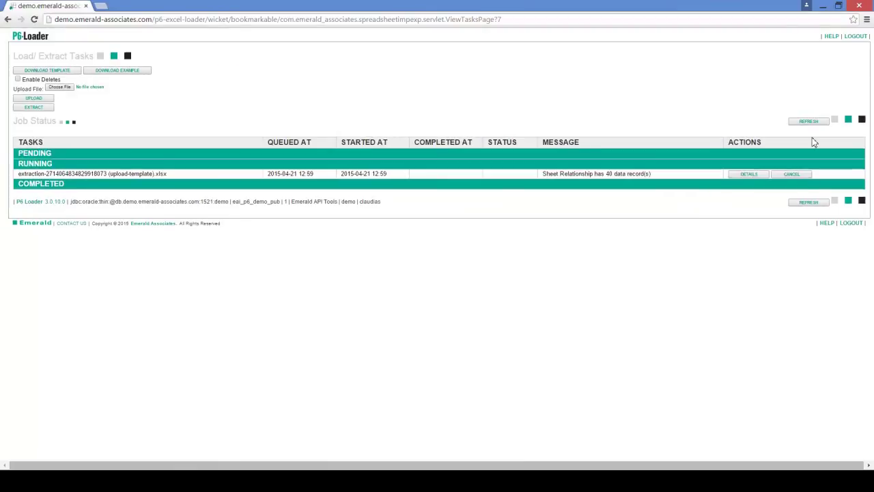
{"action": "left_click", "coordinate": [809, 127]}
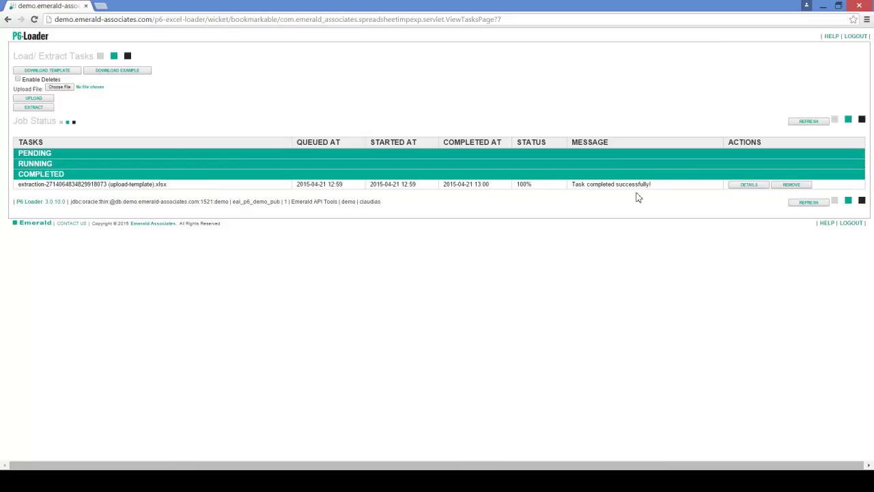
{"action": "left_click", "coordinate": [748, 193]}
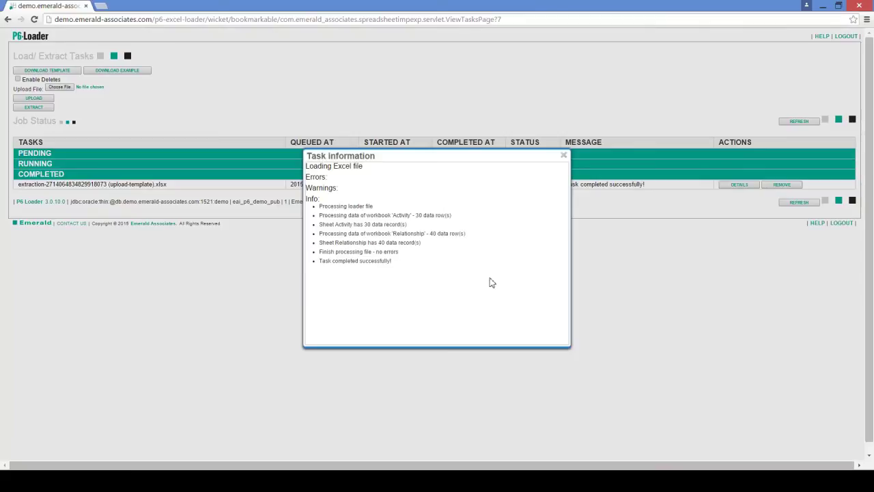
Close the task information showing 30 Activity and 40 Relationship records, then select 02_D10 in Primavera P6
{"action": "left_click", "coordinate": [563, 156]}
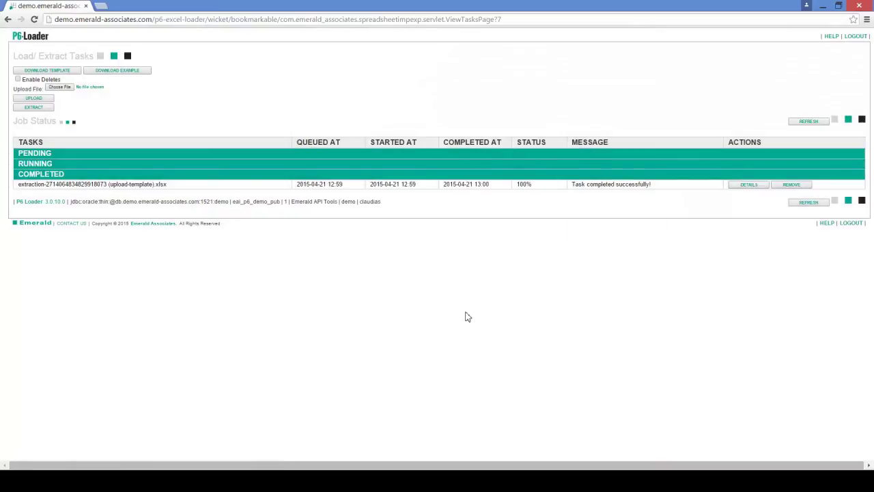
{"action": "key", "text": "alt+Tab"}
{"action": "key", "text": "alt+Tab"}
{"action": "key", "text": "alt+Tab"}
{"action": "key", "text": "alt+Tab"}
{"action": "key", "text": "alt+Tab"}
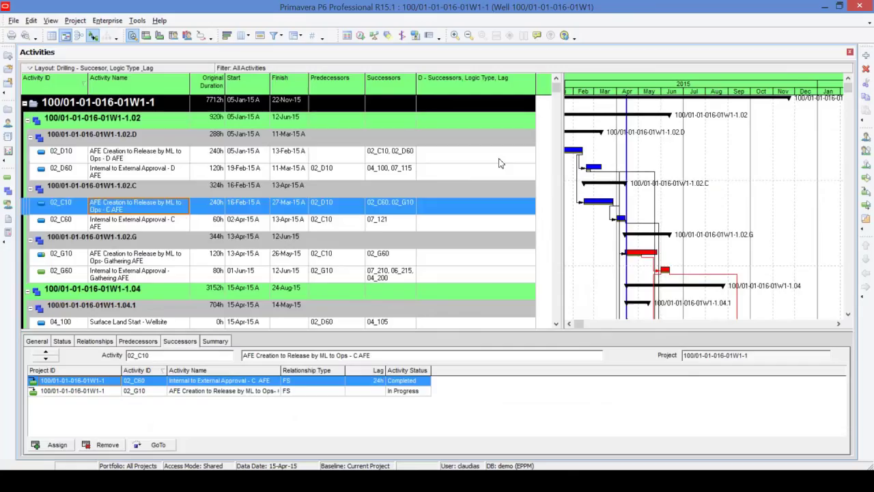
{"action": "left_click", "coordinate": [499, 164]}
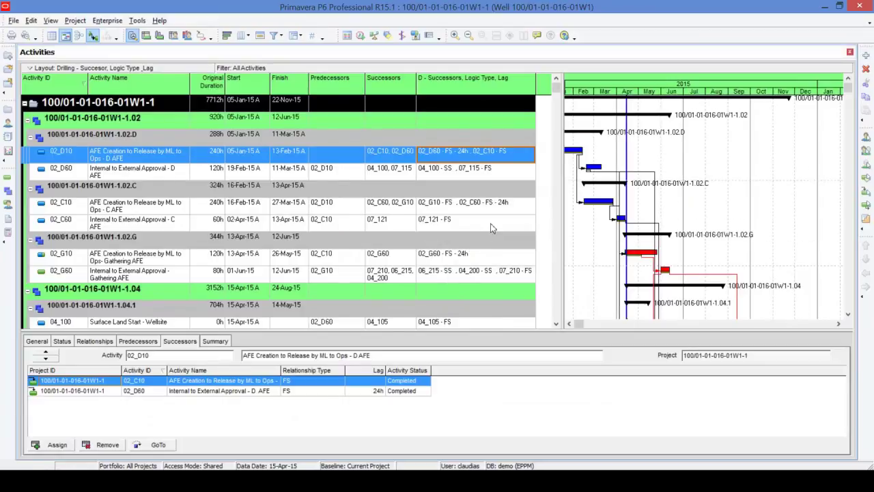
Compare the UDF column with the successors of 02_D60 and 02_C10, including the 02_G10 relationship
{"action": "left_click", "coordinate": [489, 175]}
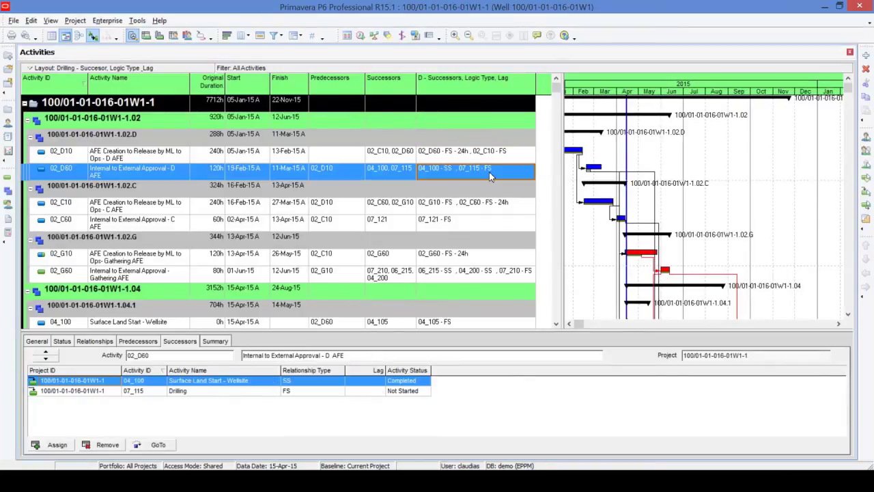
{"action": "left_click", "coordinate": [483, 210]}
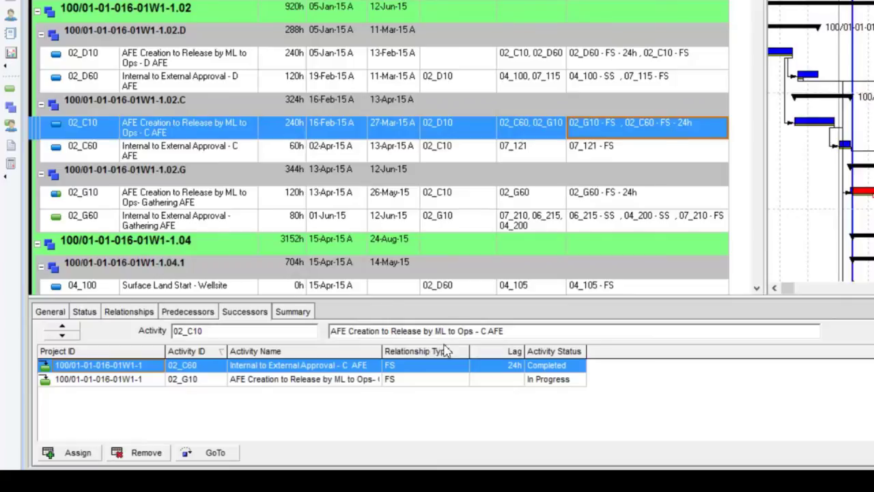
{"action": "left_click", "coordinate": [421, 380]}
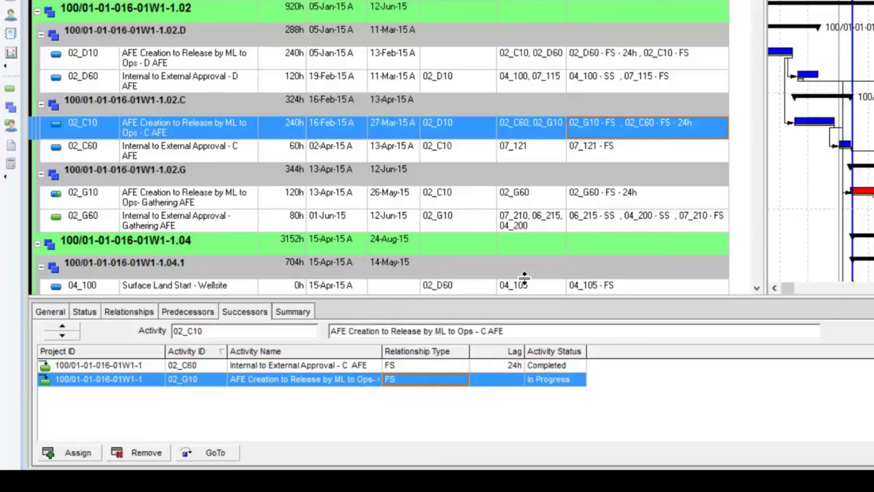